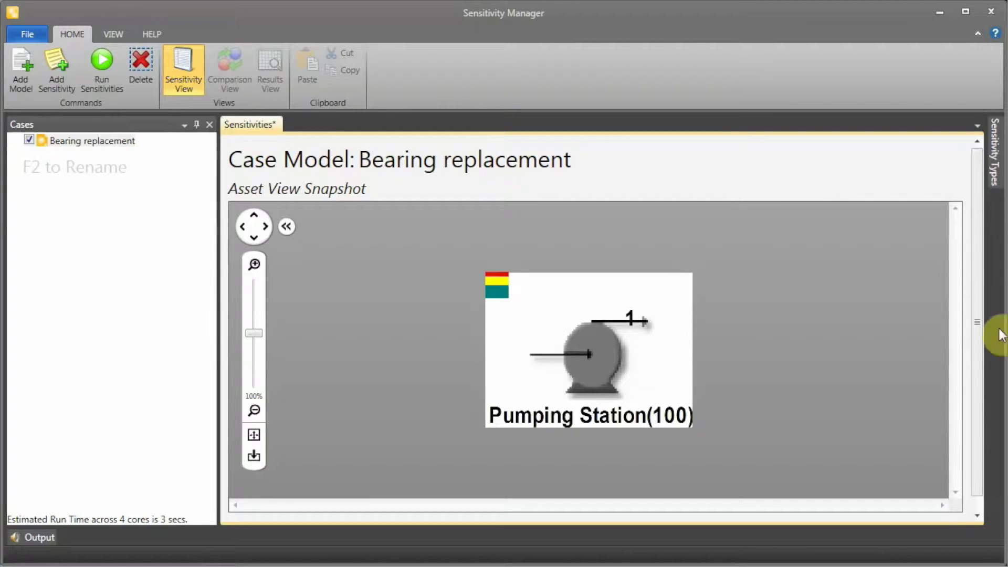
Step: Expand the Sensitivity Types panel beside the Bearing replacement model snapshot
click(994, 158)
Step: Pin the Sensitivity Types panel so it stays docked open
click(964, 125)
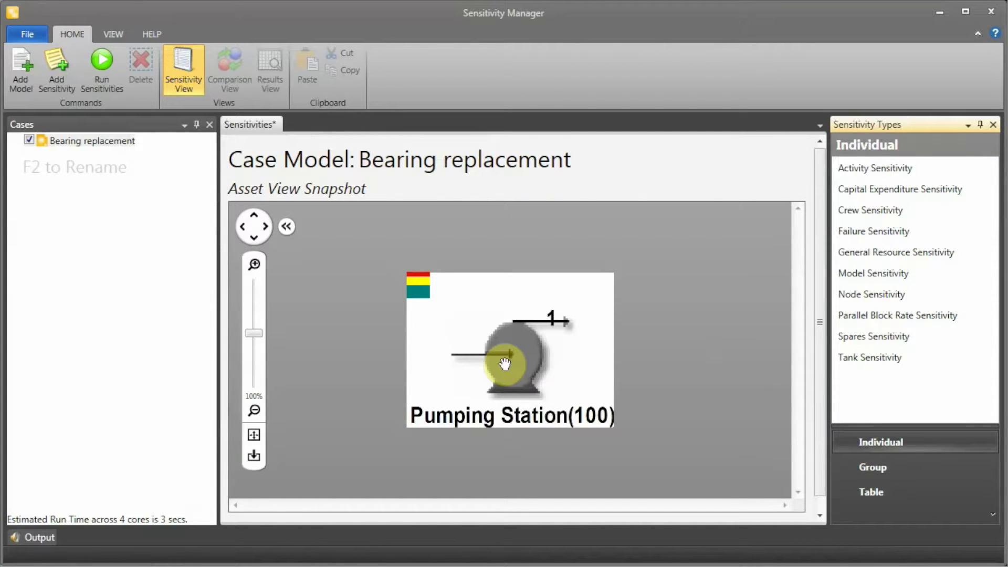
Step: Add Sensitivity 1, 2 and 3 to the Bearing replacement case and open Sensitivity 1
click(158, 178)
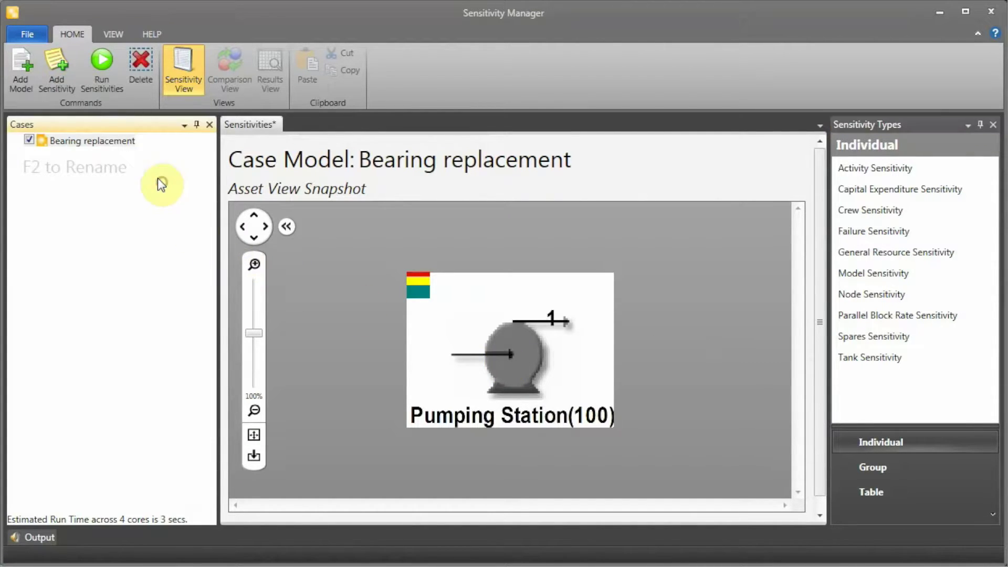
click(111, 140)
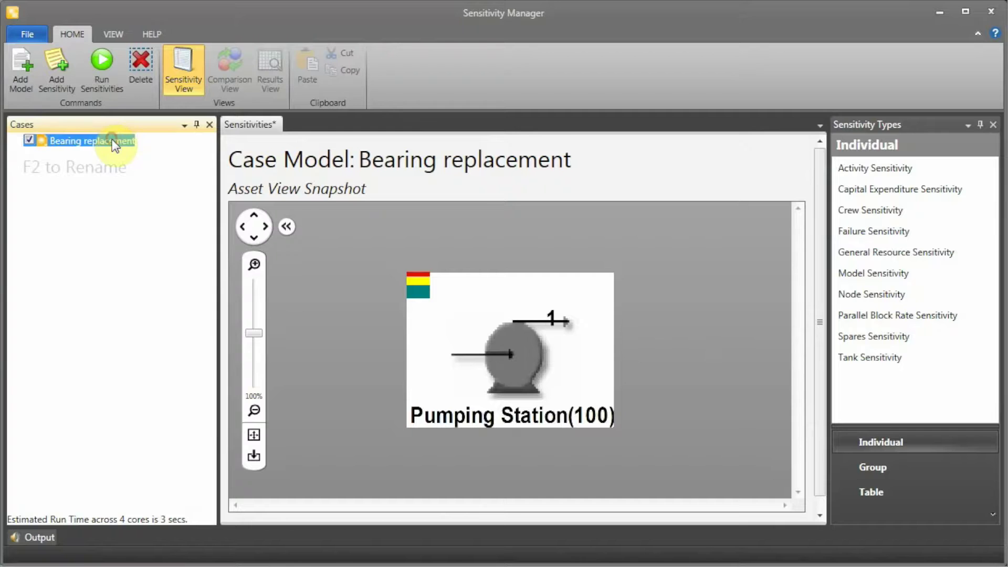
click(49, 80)
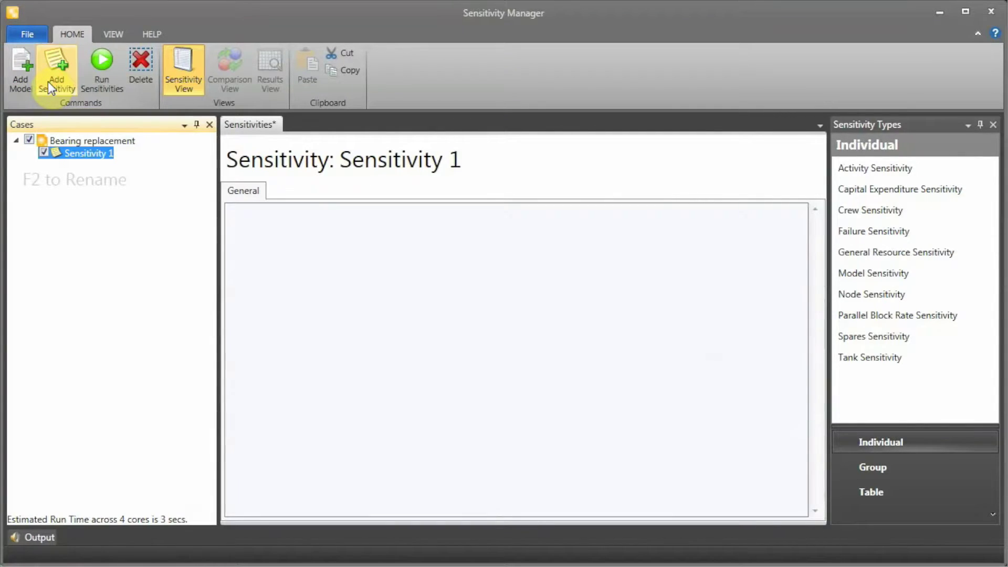
click(49, 81)
click(48, 81)
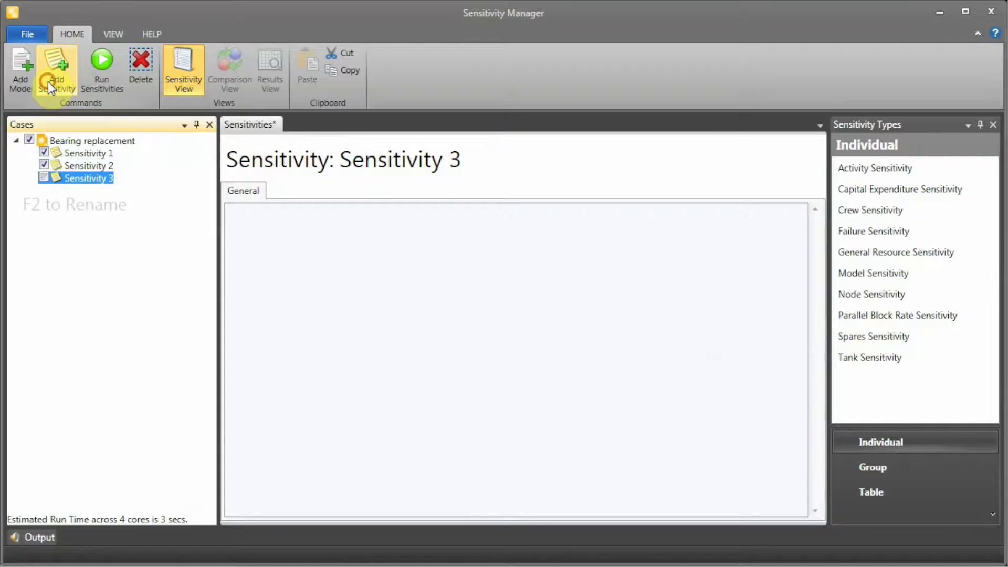
click(102, 155)
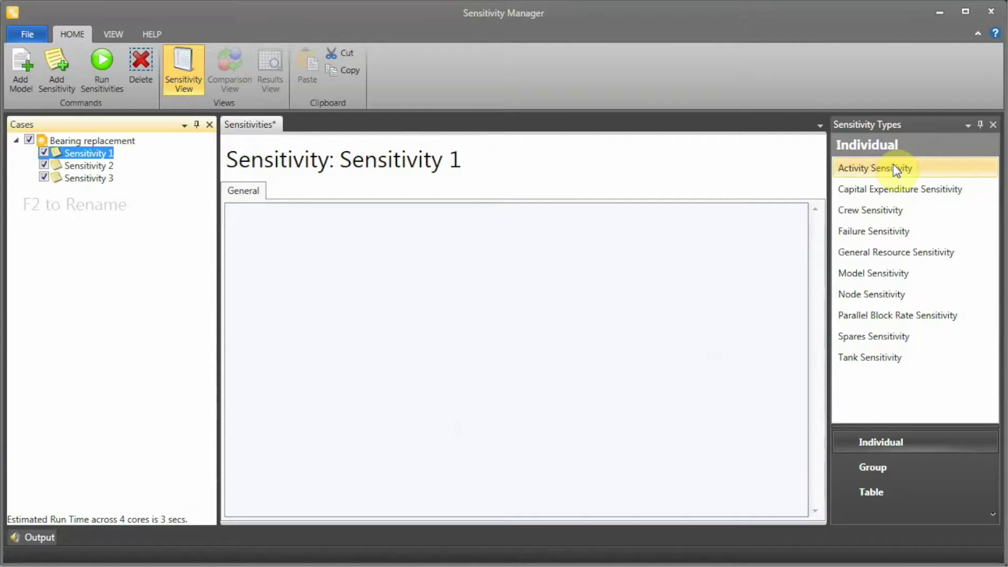
Step: Add an Activity Sensitivity group to Sensitivity 1's General area
drag(893, 168, 481, 303)
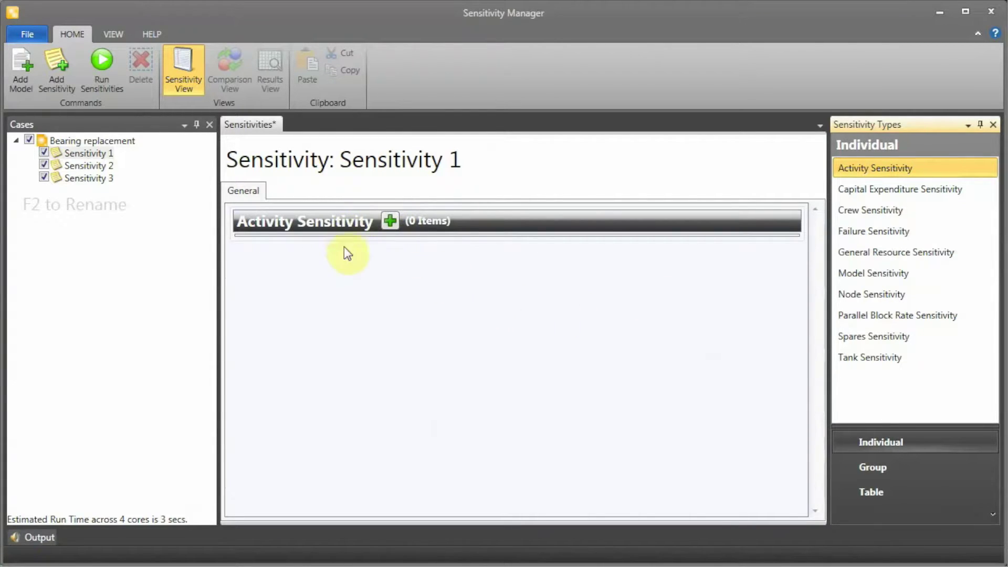
click(313, 231)
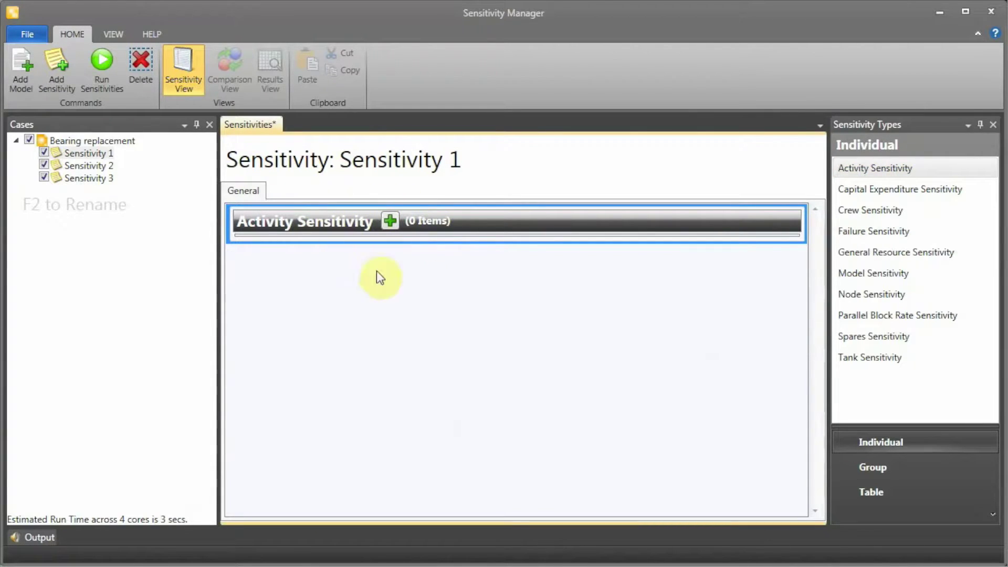
click(88, 153)
Step: Add an item for the Bearing replacement activity under Pumping Station > Pumping system
click(395, 225)
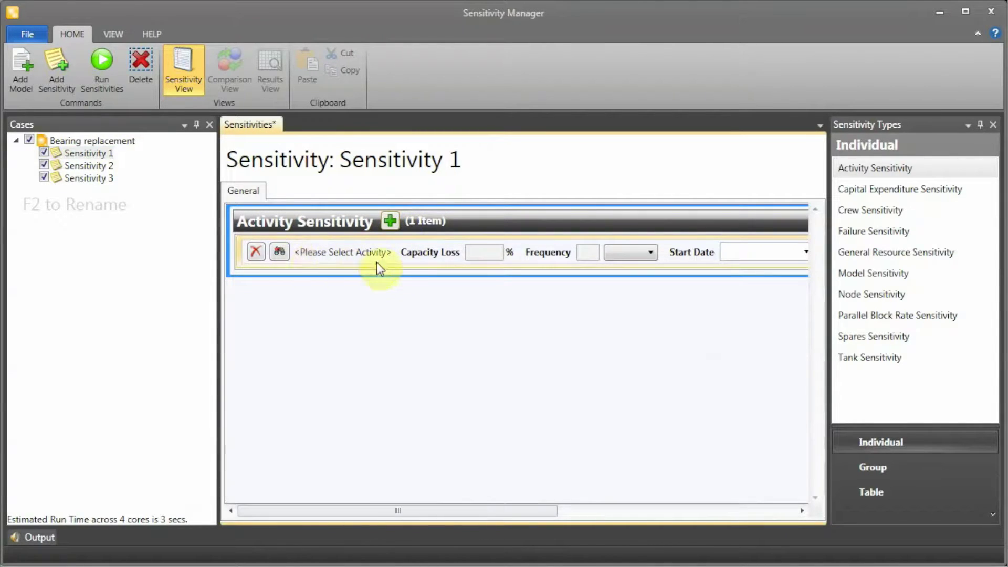
click(282, 252)
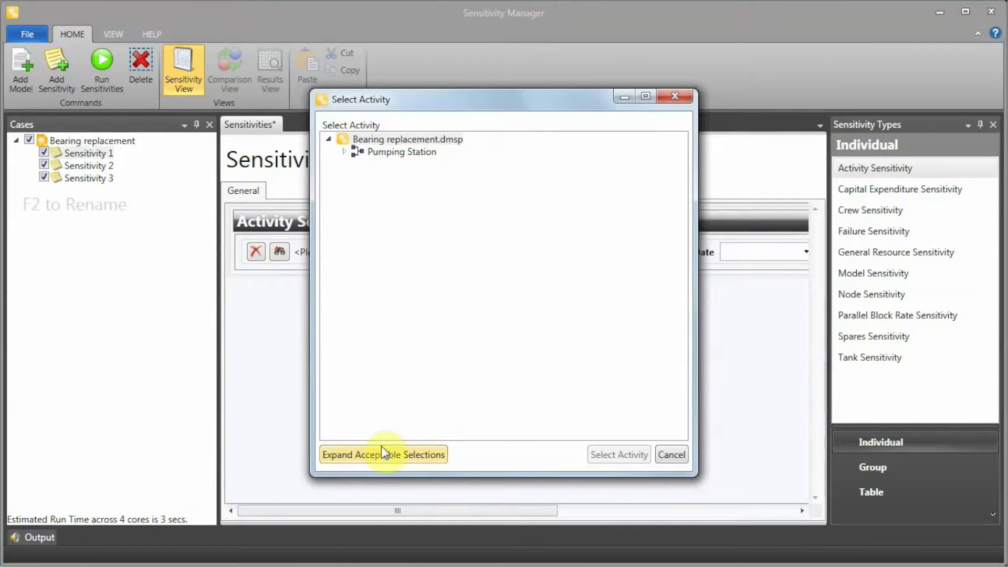
click(344, 153)
click(362, 164)
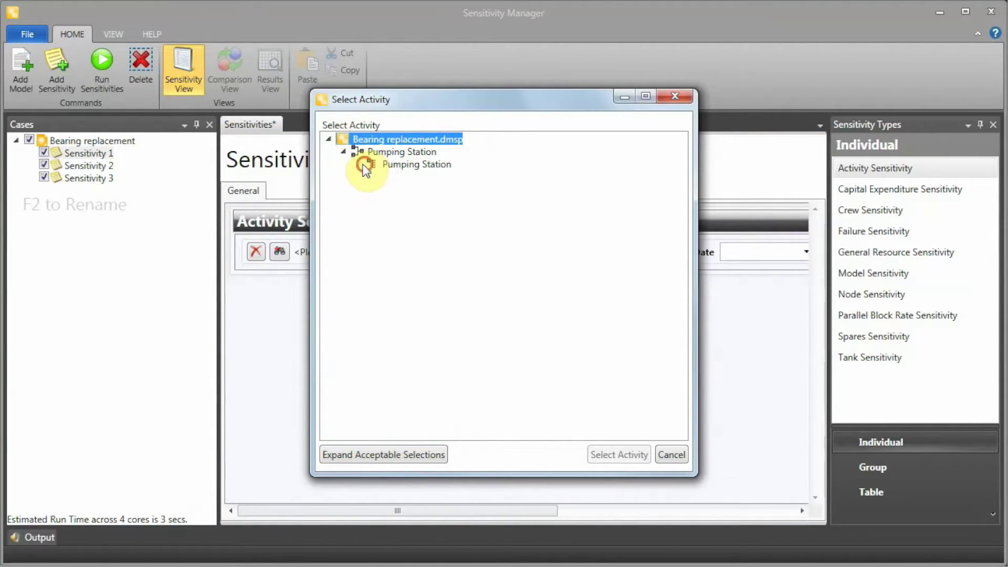
click(373, 177)
click(388, 201)
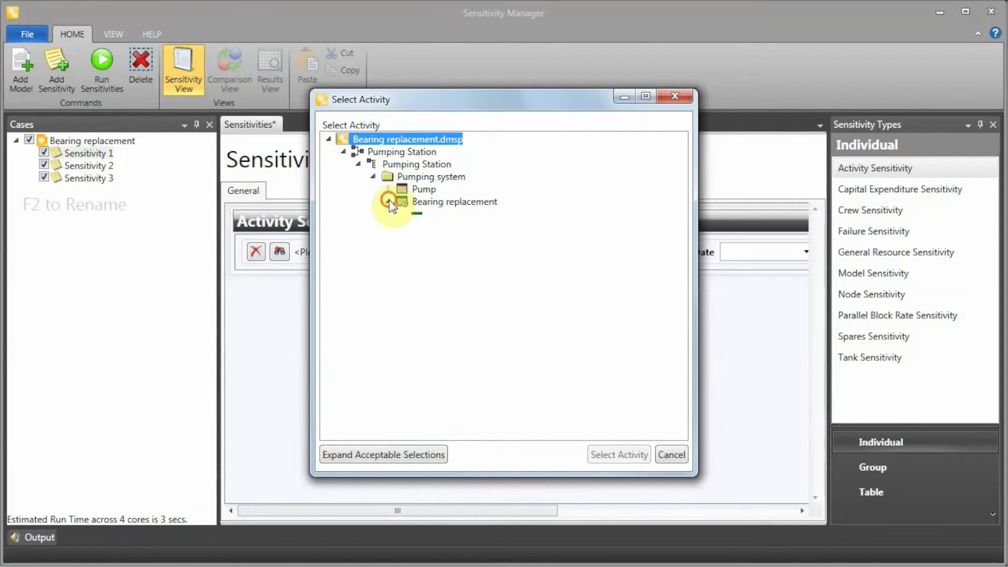
click(418, 215)
click(607, 454)
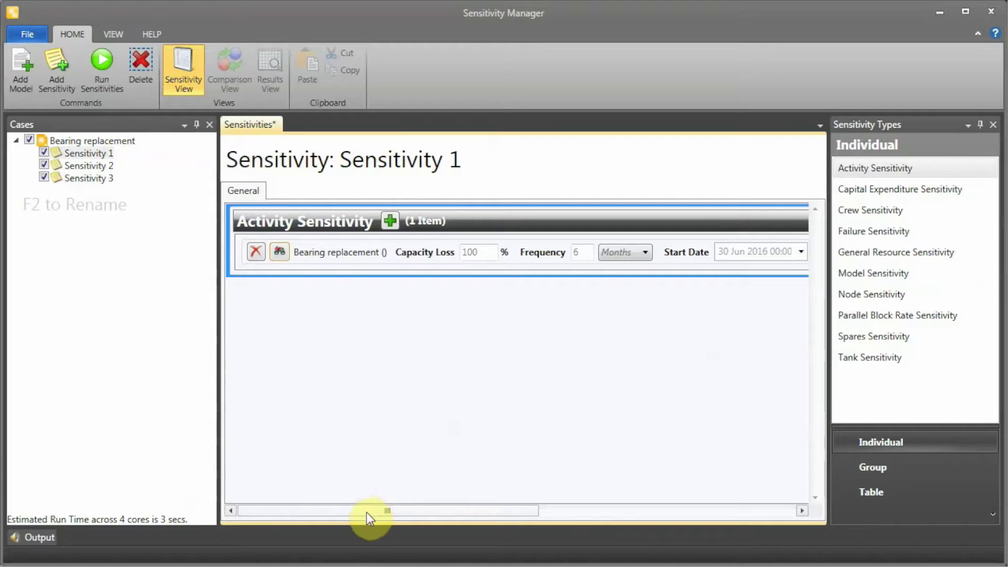
Step: Change Sensitivity 1's Bearing replacement frequency from 6 to 2 Months
drag(367, 512, 417, 511)
click(481, 253)
key(BackSpace)
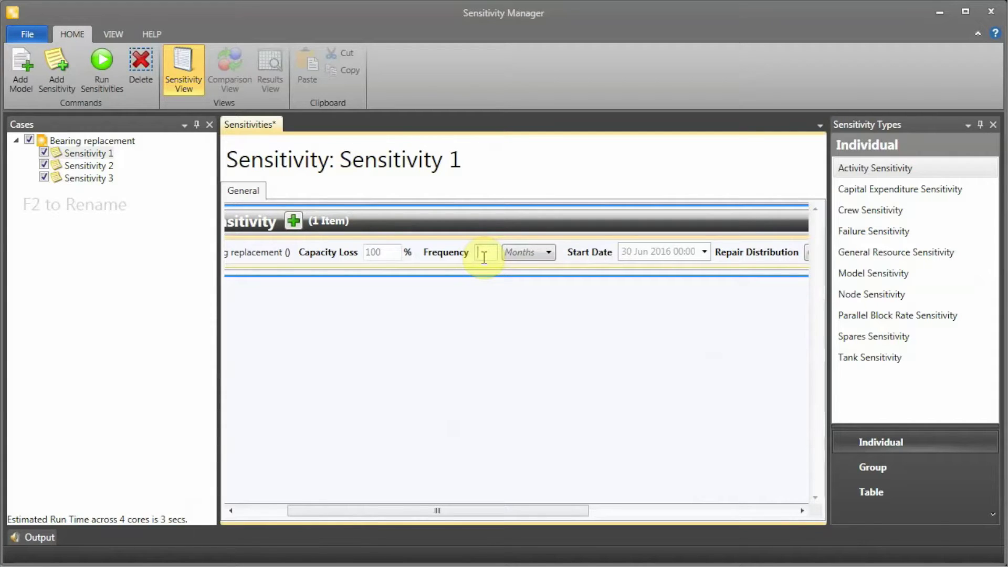
text(2)
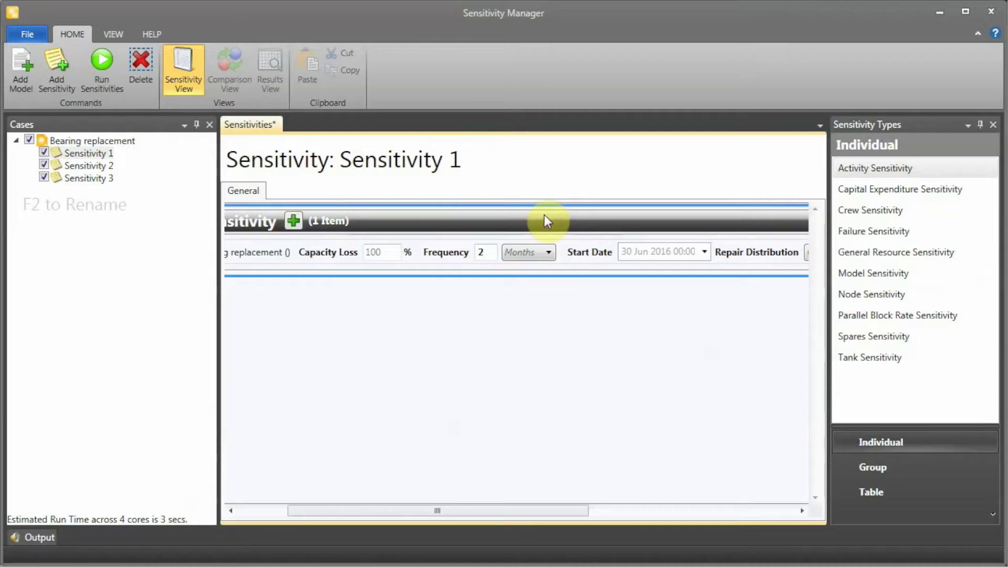
click(113, 164)
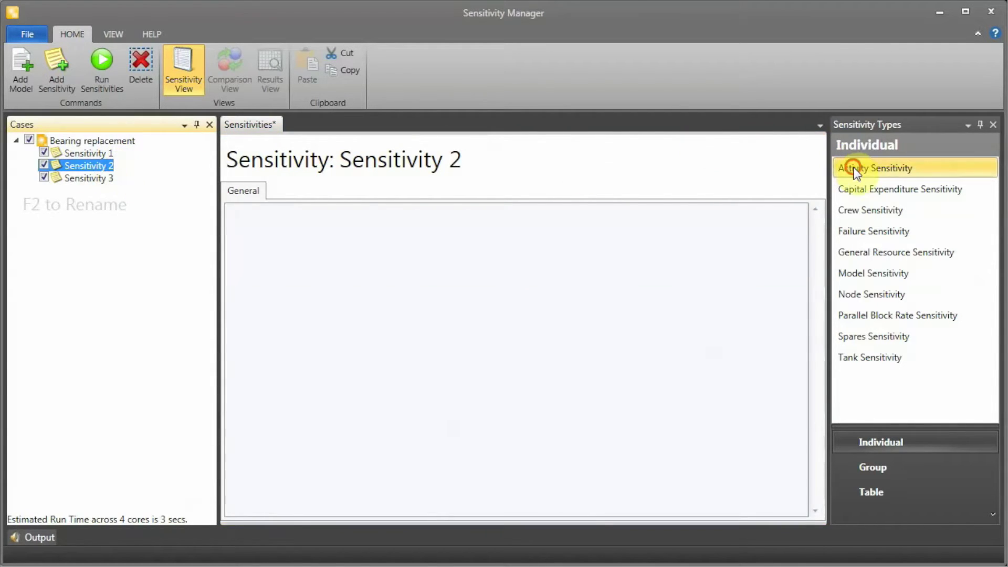
Step: Give Sensitivity 2 an Activity Sensitivity item for the Bearing replacement activity
drag(853, 167, 521, 323)
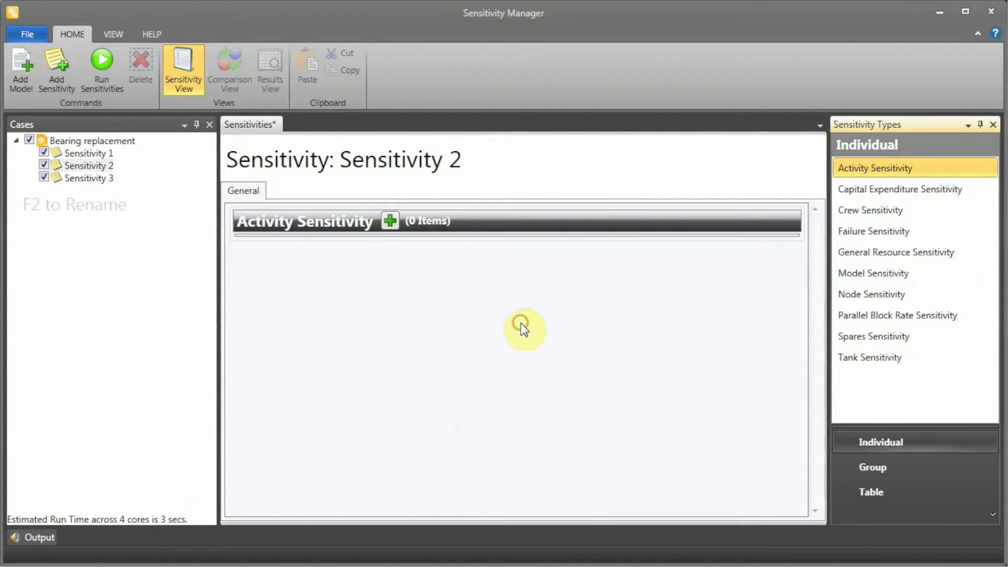
click(397, 228)
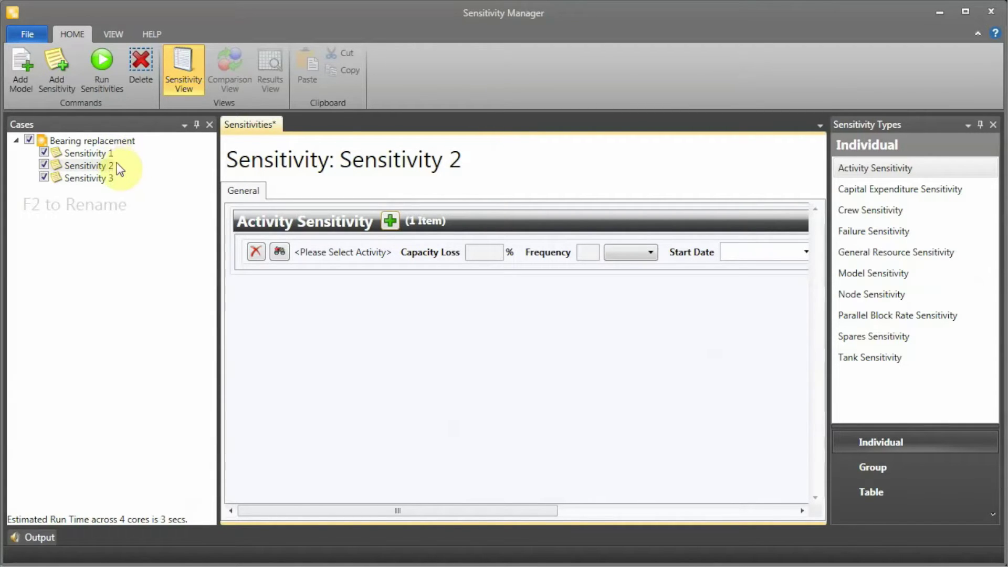
click(280, 253)
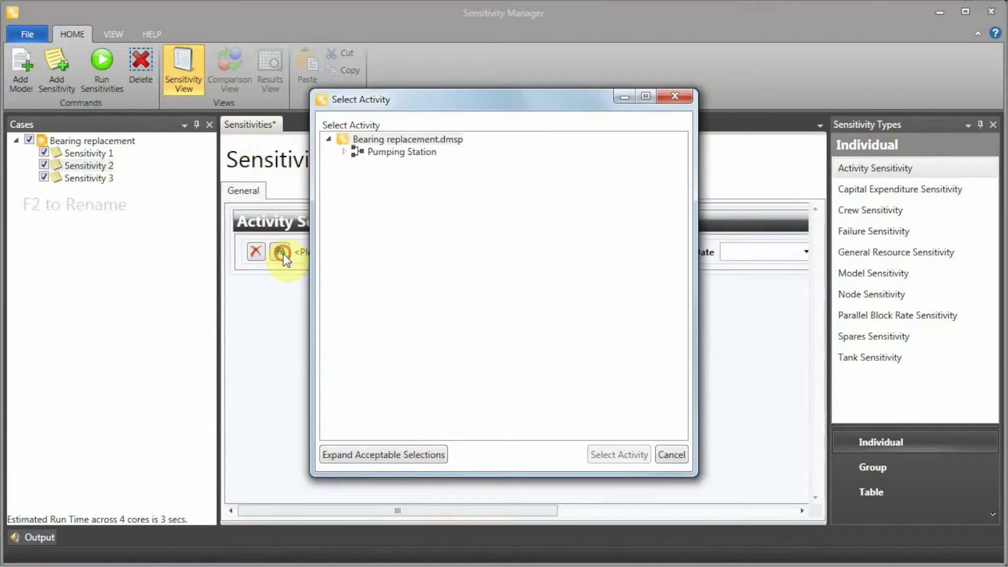
click(344, 152)
click(359, 164)
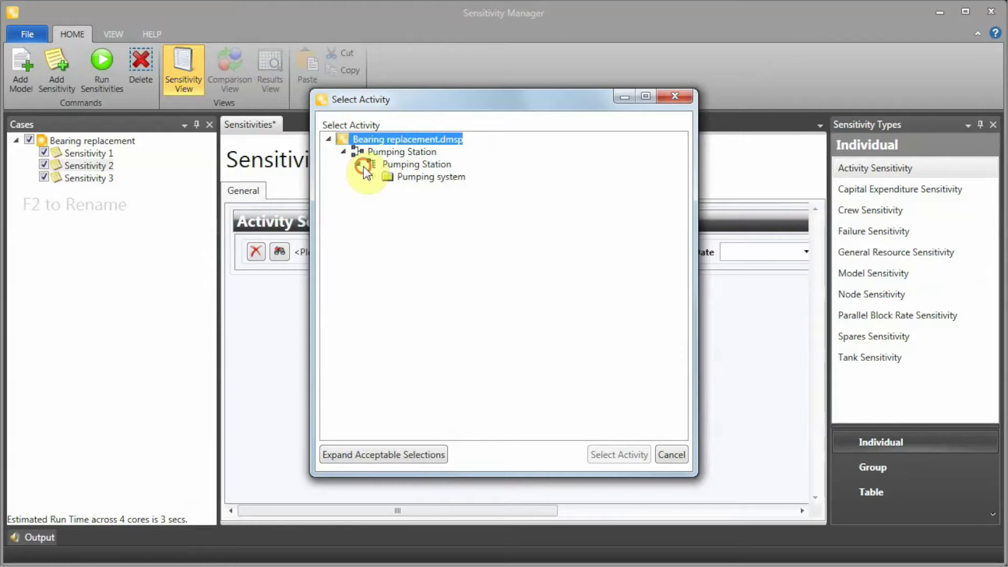
click(373, 177)
click(388, 201)
click(417, 217)
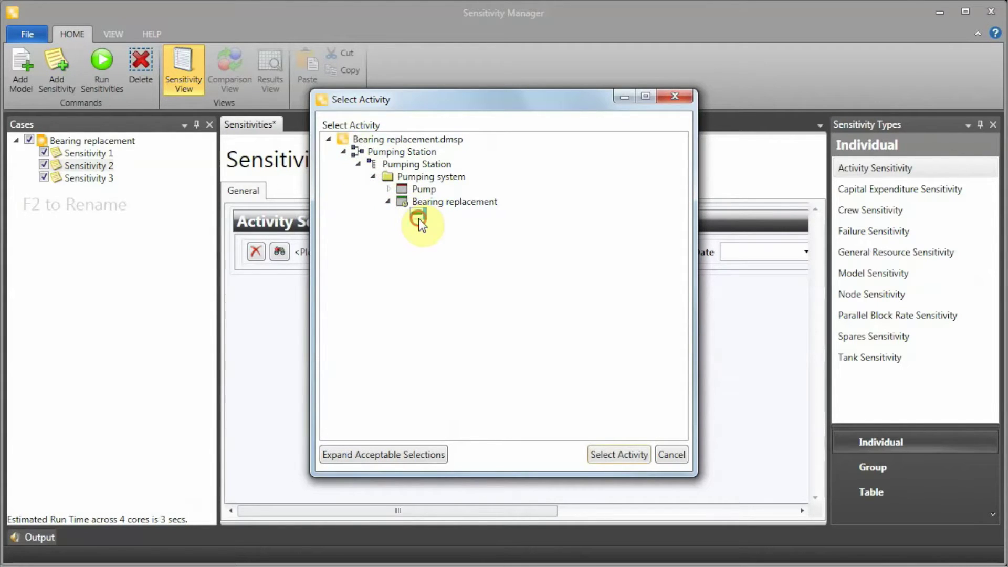
click(616, 460)
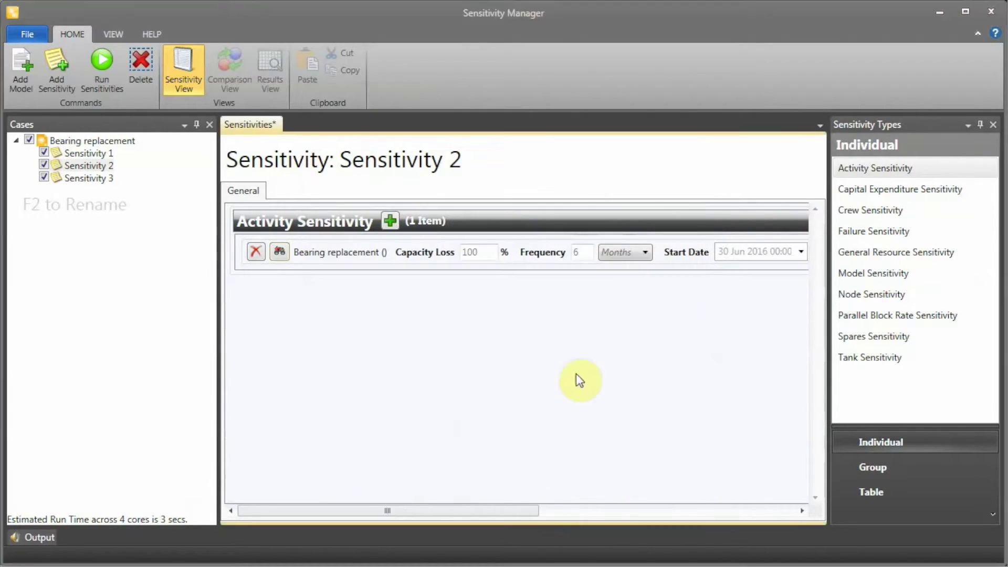
Step: Set Sensitivity 2's Bearing replacement frequency to 4 Months
click(576, 253)
text(4)
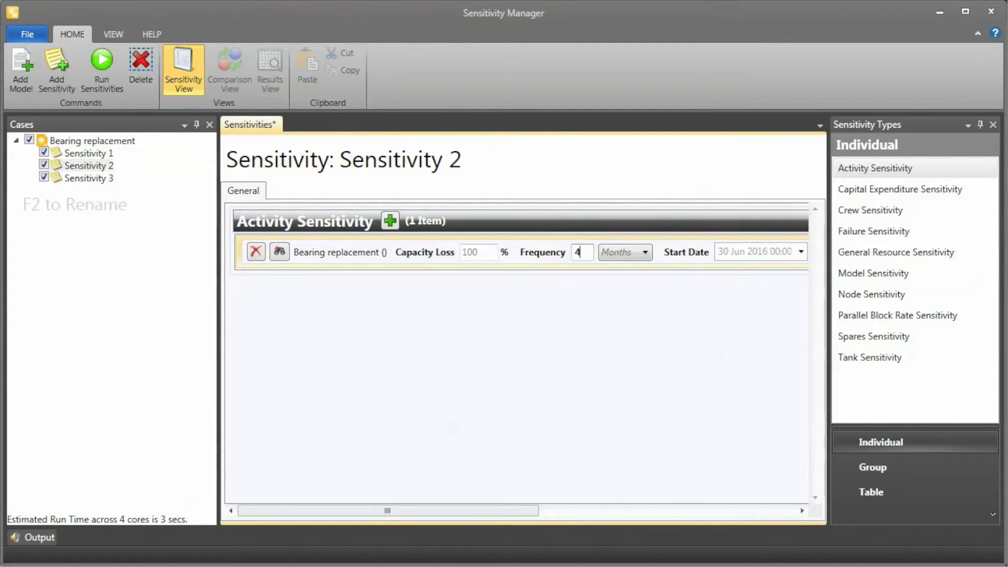
click(605, 233)
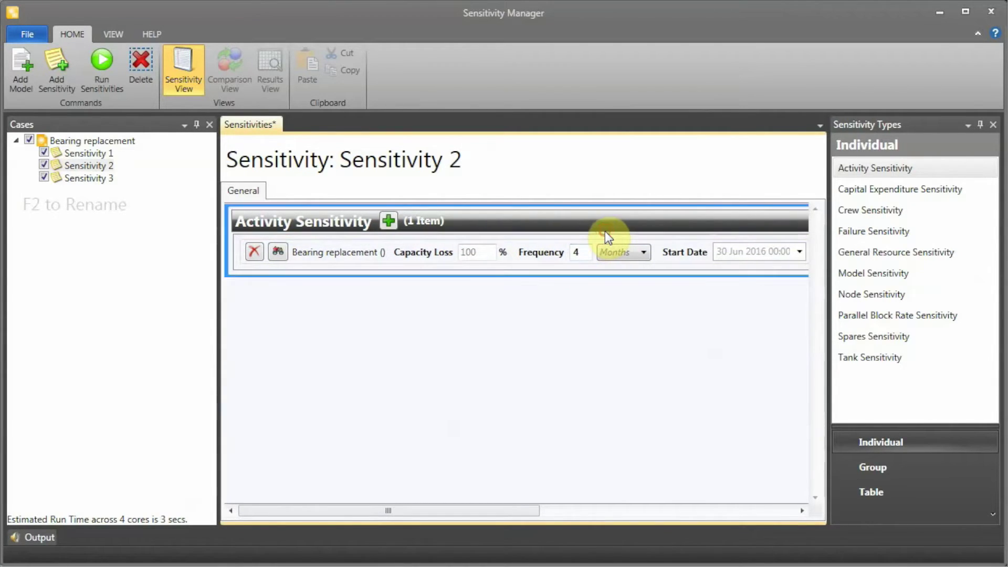
click(108, 179)
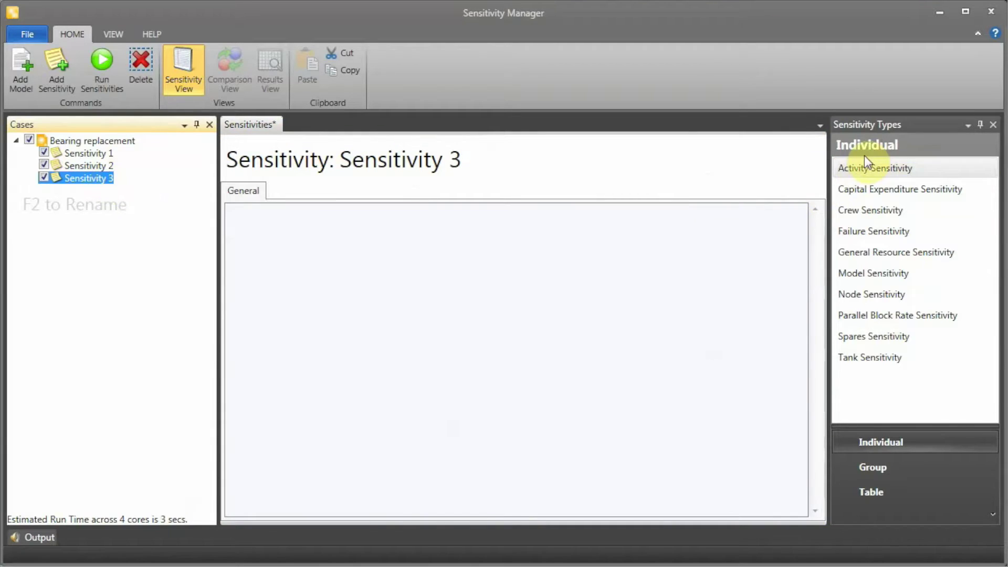
Step: Give Sensitivity 3 an Activity Sensitivity item for the Bearing replacement activity
drag(865, 157, 371, 360)
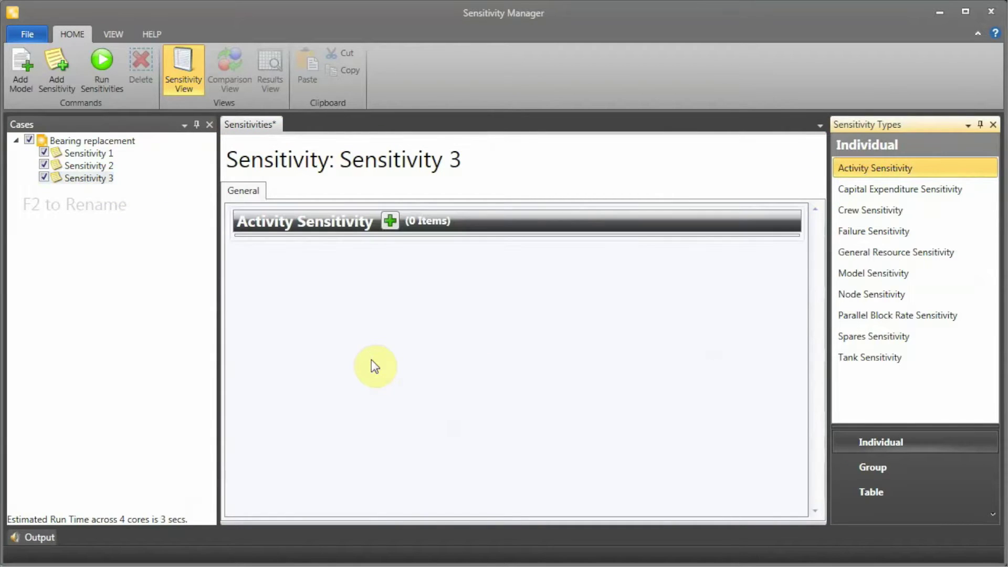
click(389, 220)
click(298, 253)
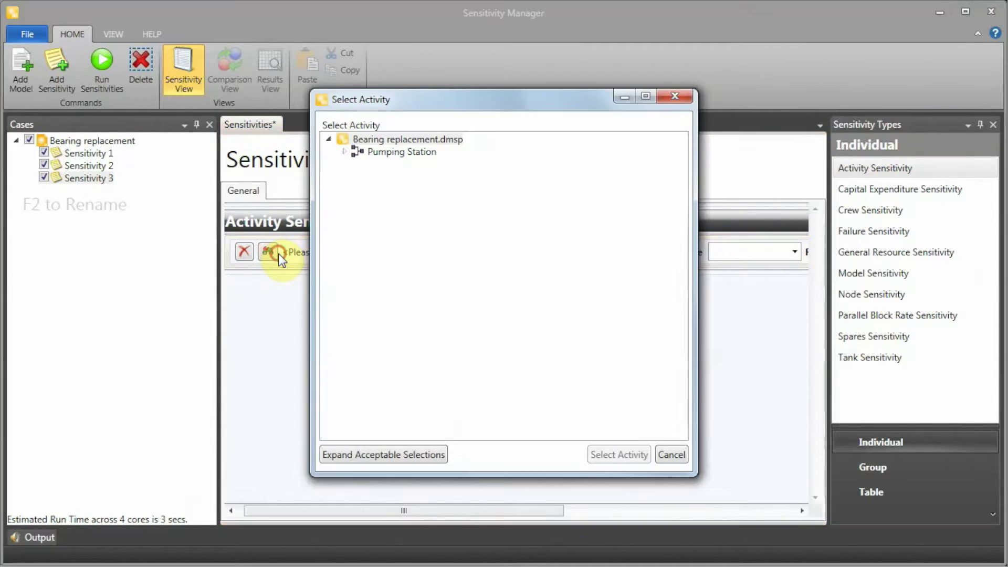
click(351, 152)
click(344, 152)
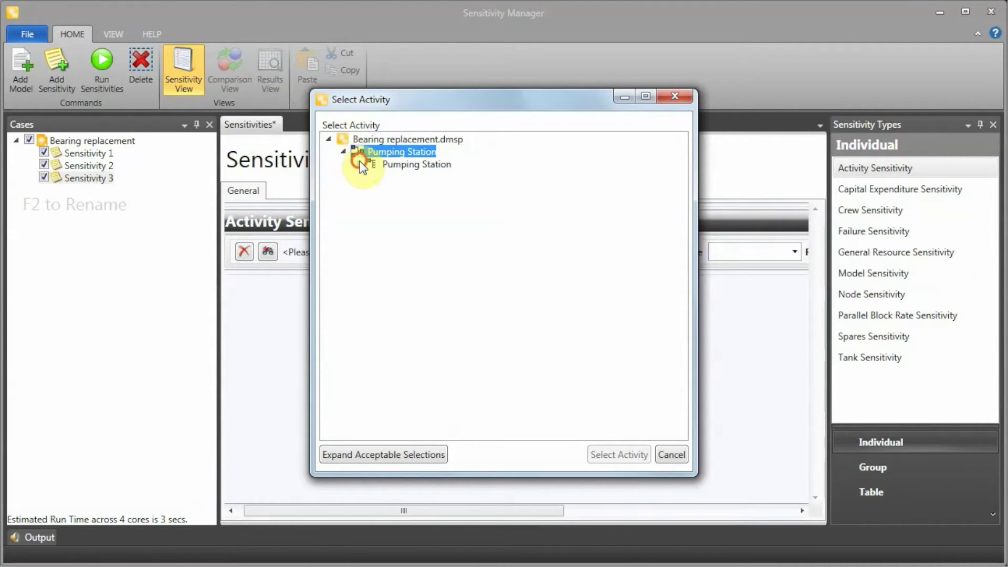
click(358, 164)
click(373, 177)
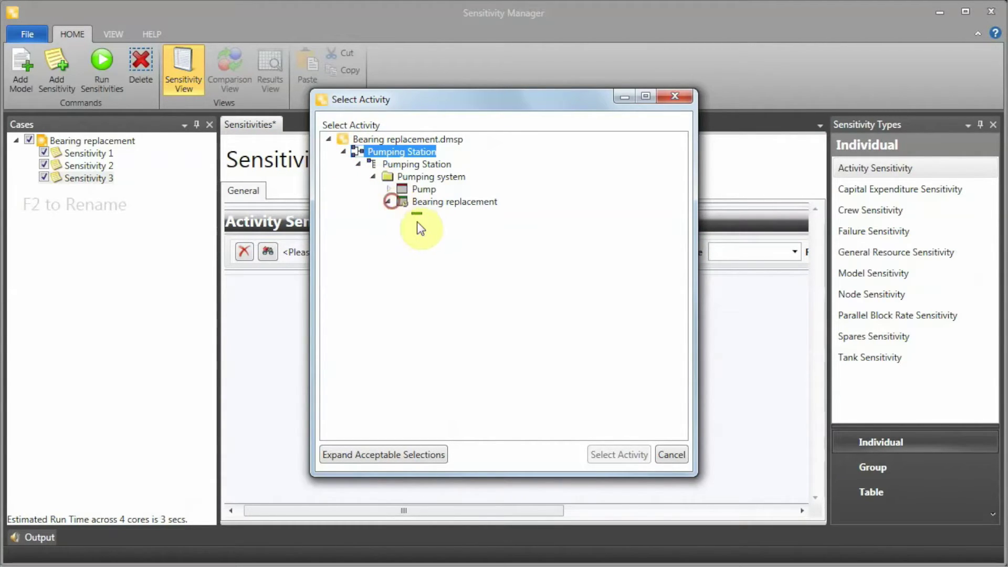
click(420, 203)
click(637, 458)
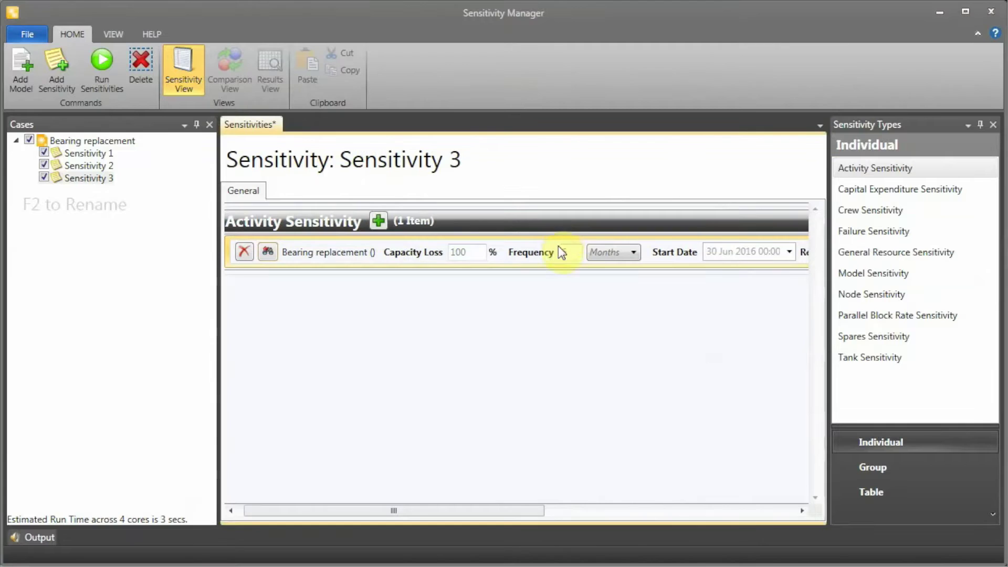
Step: Set Sensitivity 3's Bearing replacement frequency to 12 Months
click(562, 251)
text(12)
click(652, 229)
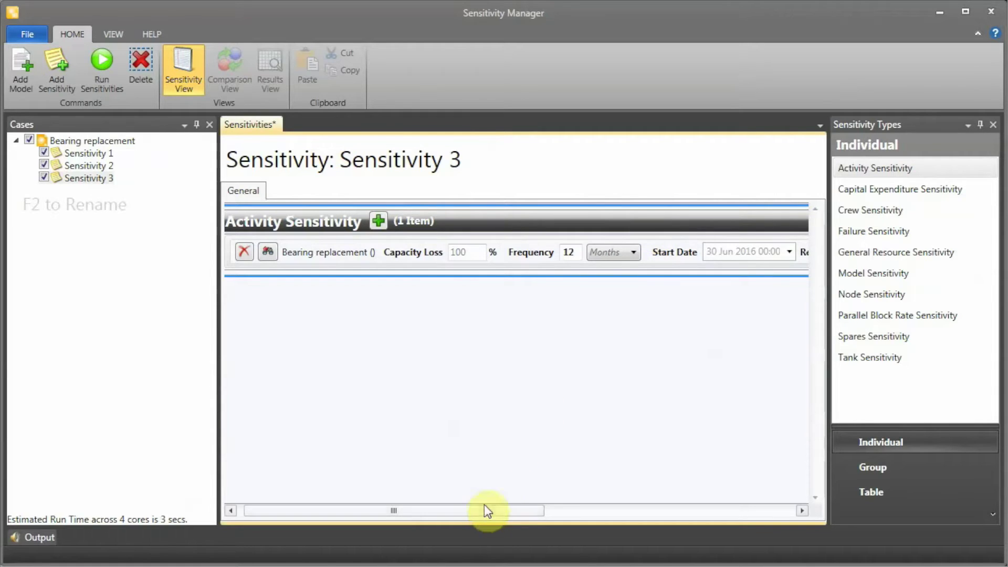
drag(480, 510, 414, 513)
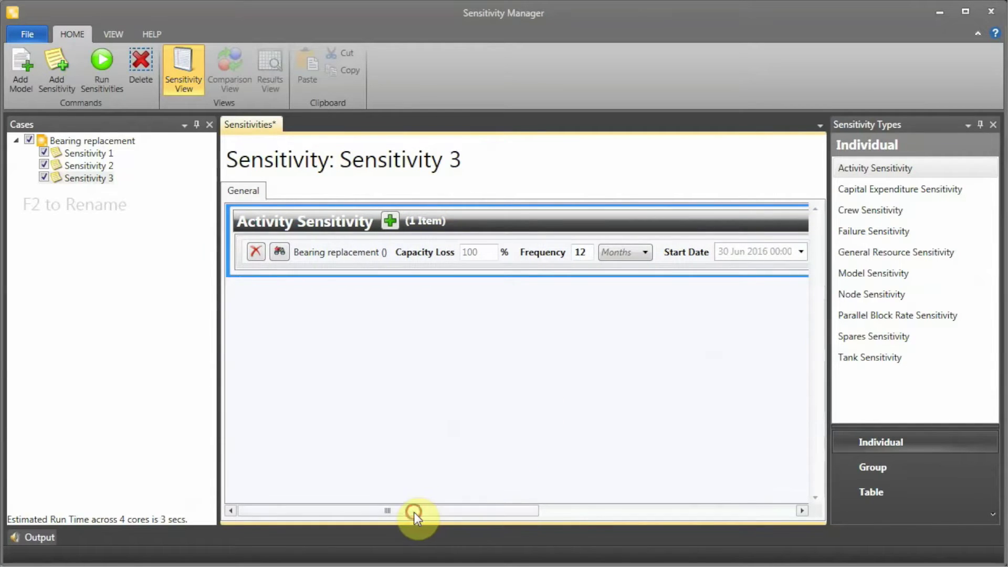
Step: Review the case summary's 2, 4 and 12 Month sensitivities, then run them, agreeing to save
click(120, 146)
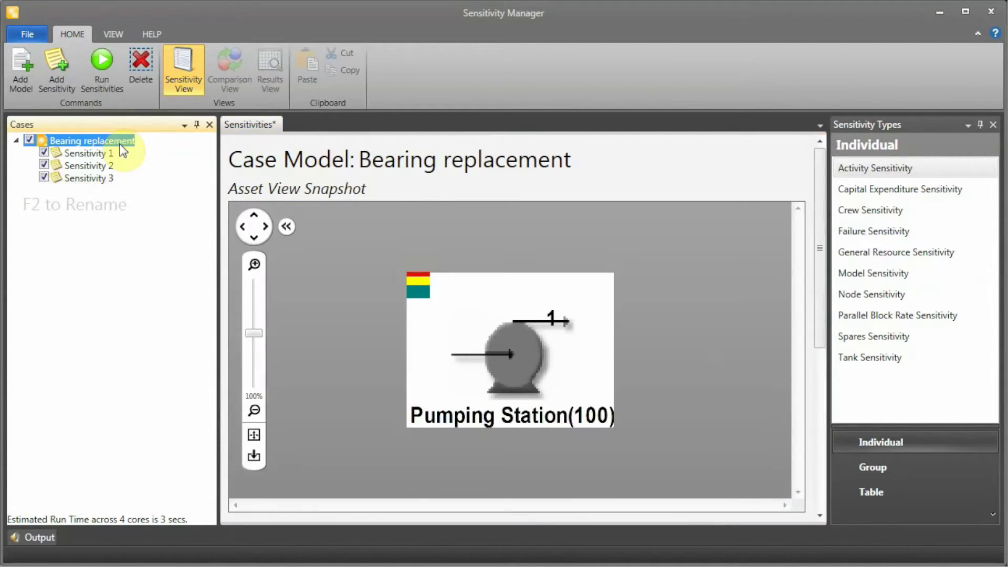
click(821, 163)
drag(821, 162, 828, 341)
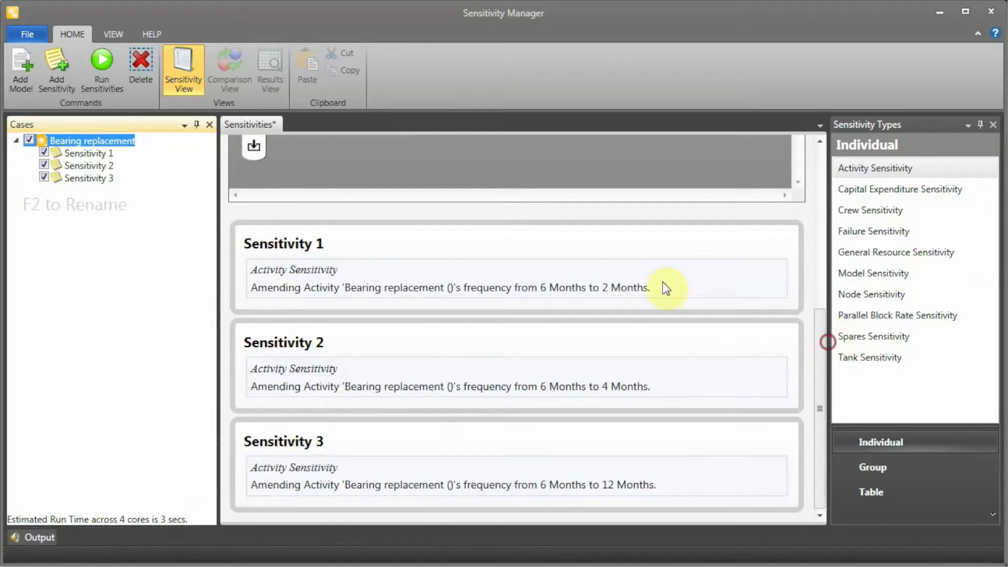
click(116, 84)
click(610, 345)
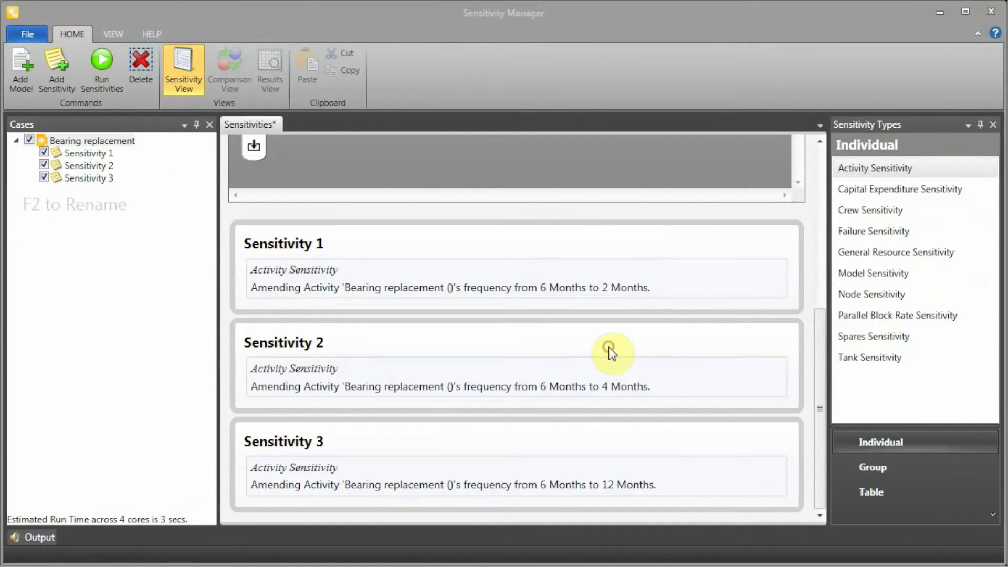
Step: Save the project as Sensitivity Manager Project 1.dsmp, replacing the existing file
click(337, 107)
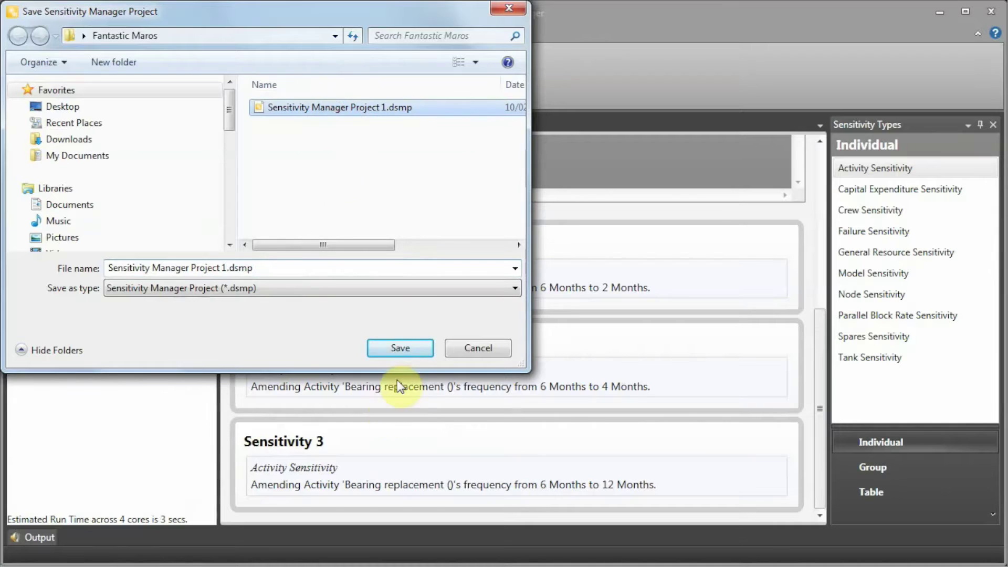
click(400, 348)
click(351, 333)
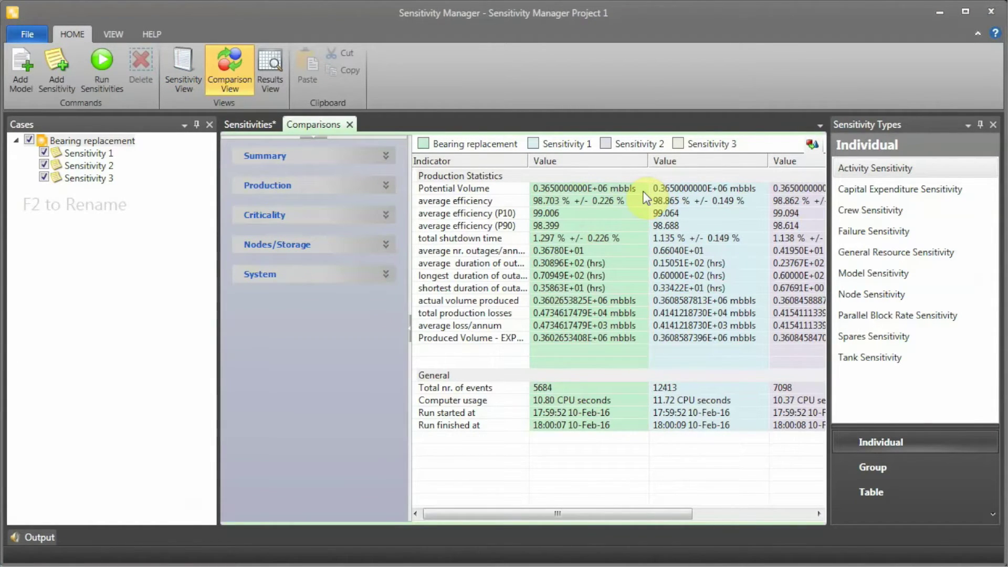
Step: Auto-hide the Sensitivity Types and Cases panels to widen the comparison table
click(980, 126)
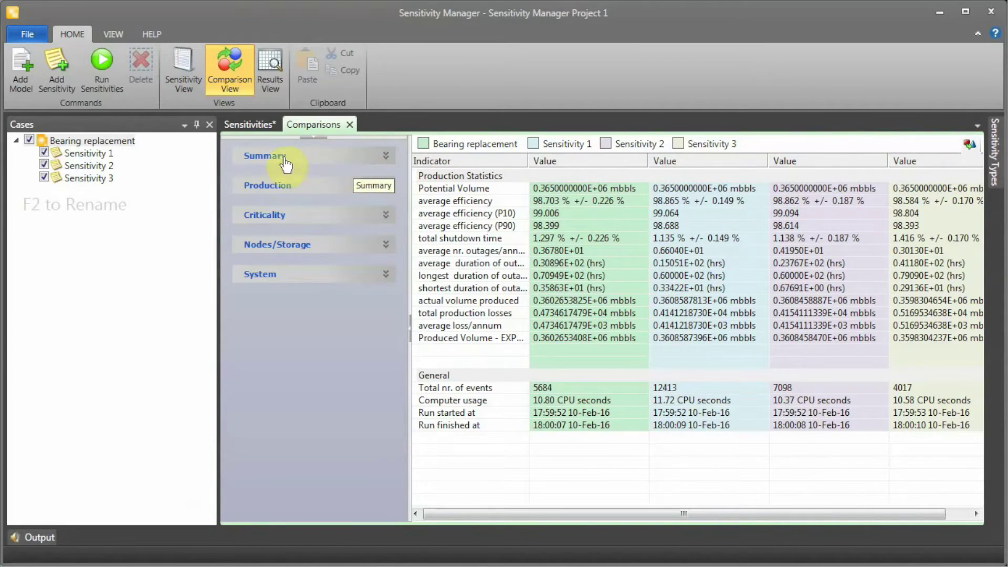
click(197, 126)
mouse_move(11, 129)
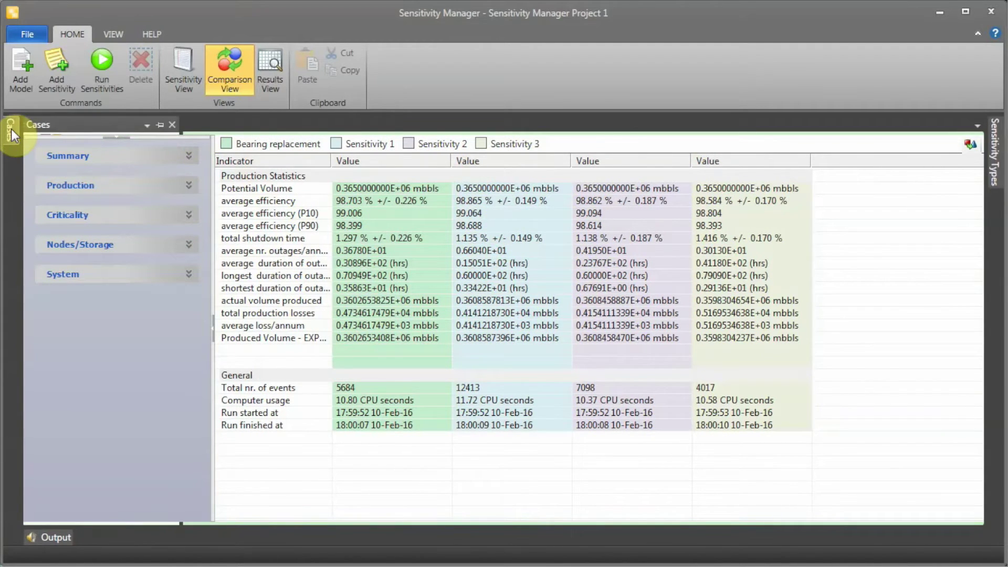
click(159, 124)
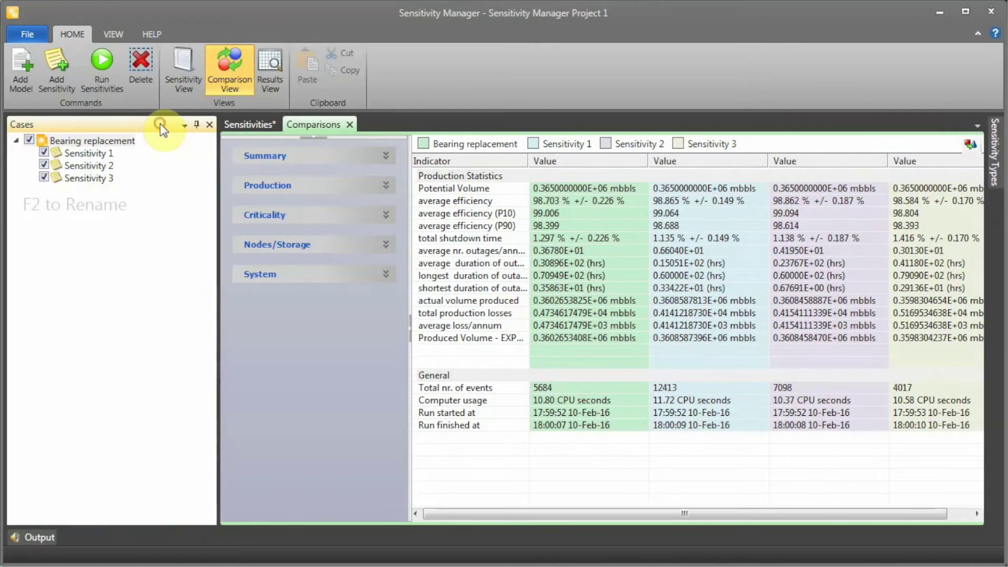
click(196, 125)
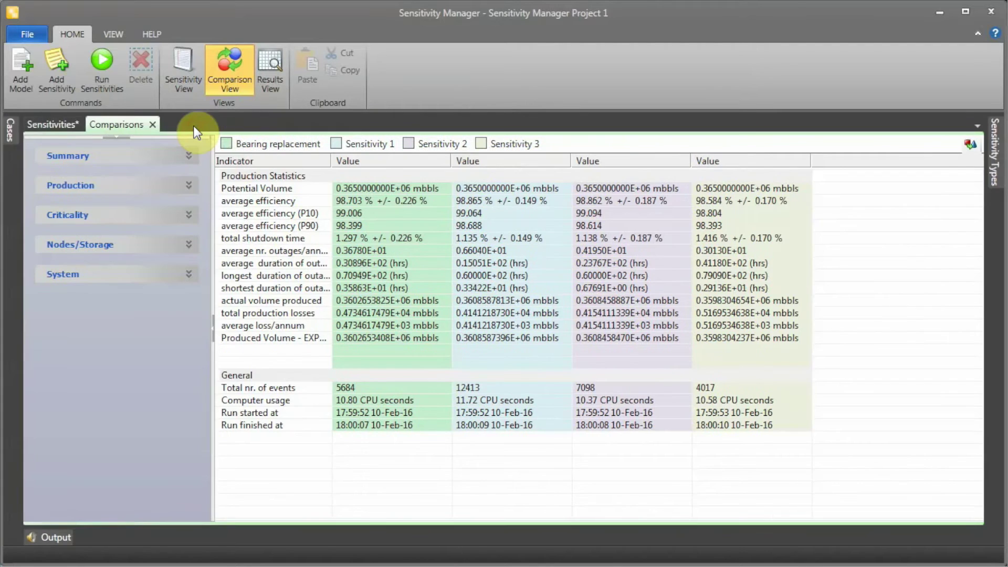
Step: Mark the average efficiency and average efficiency (P10) rows to compare deltas
click(370, 200)
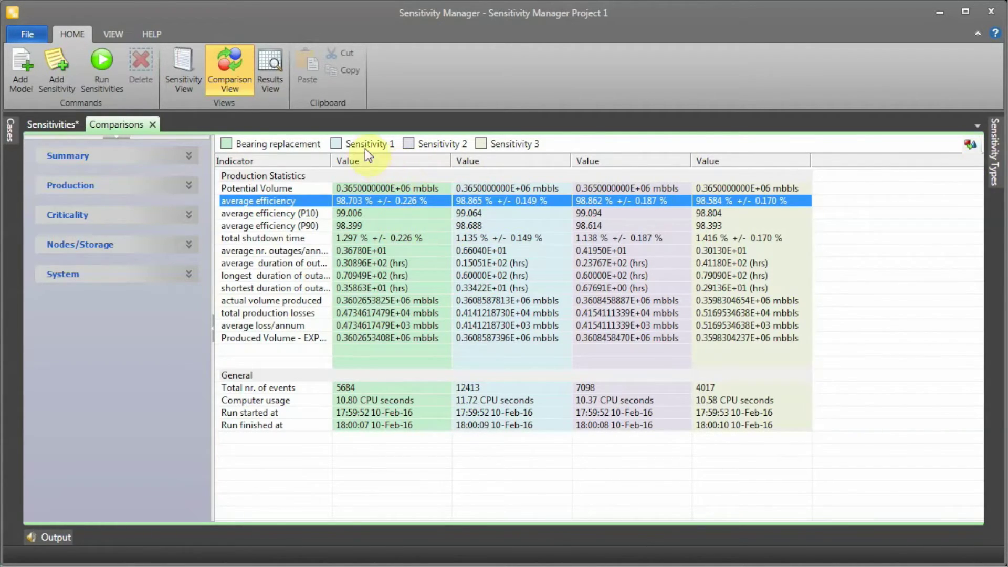
click(506, 214)
click(499, 205)
Step: Show sensitivities as deltas from the base case, widen the Indicator column, and expand Criticality
click(971, 143)
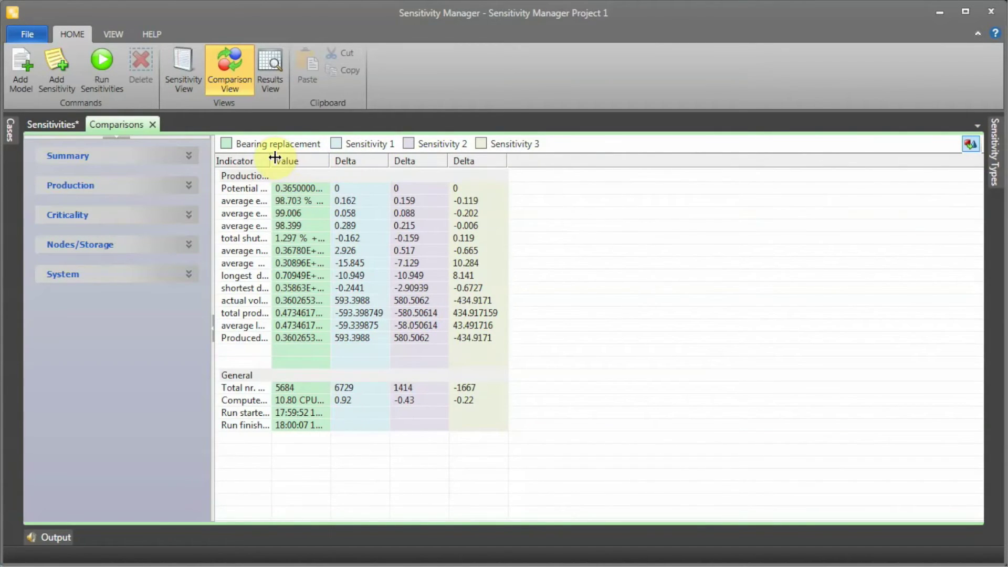
drag(275, 157, 534, 163)
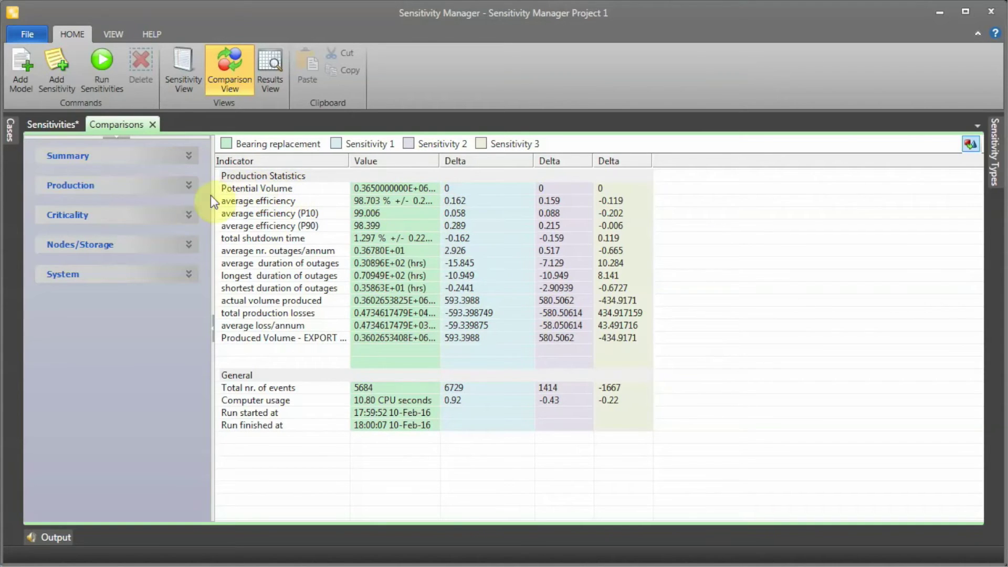
click(172, 220)
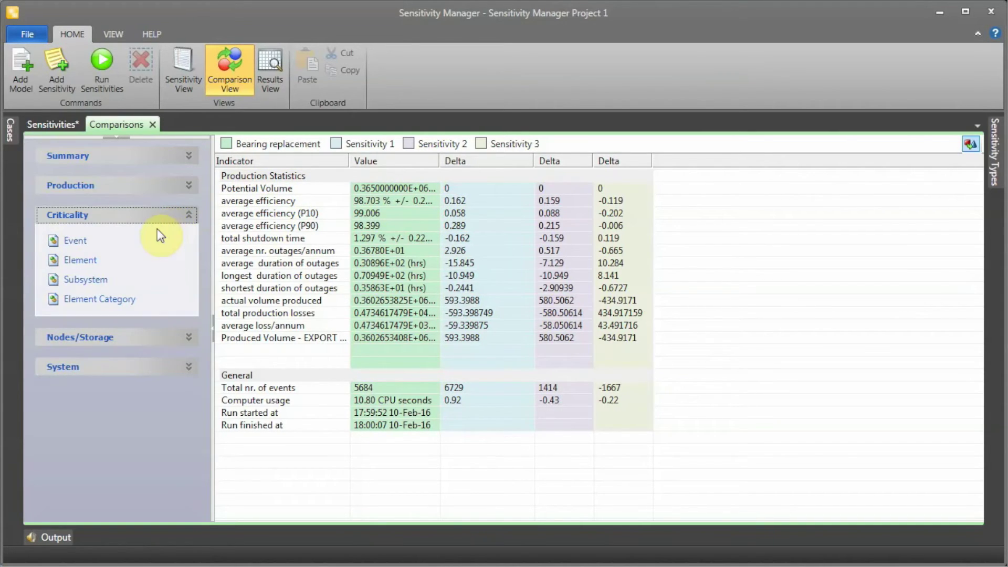
Step: Chart Event Criticality Abs. Loss Mean% as bars for the base case and Sensitivities 1–3
click(82, 242)
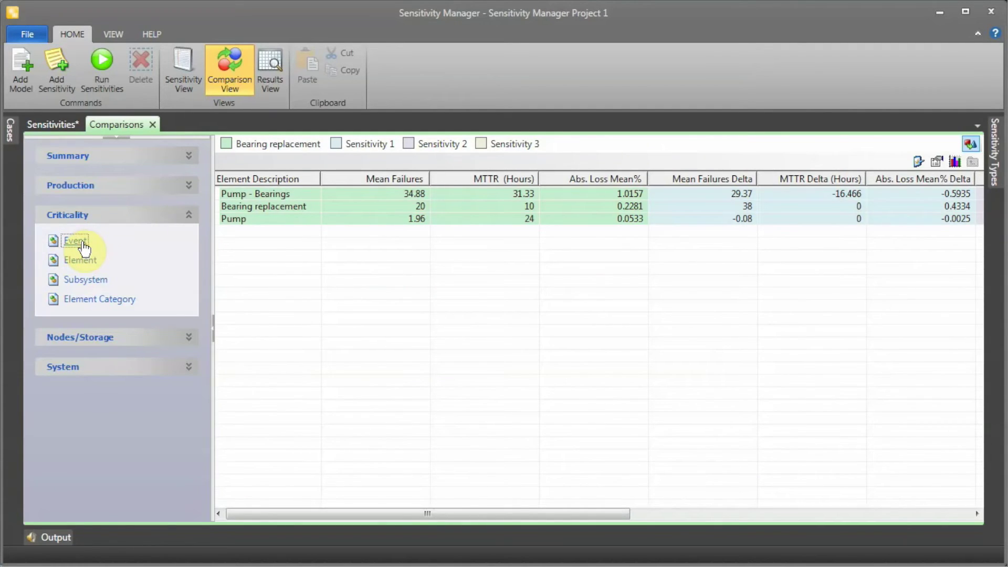
click(954, 161)
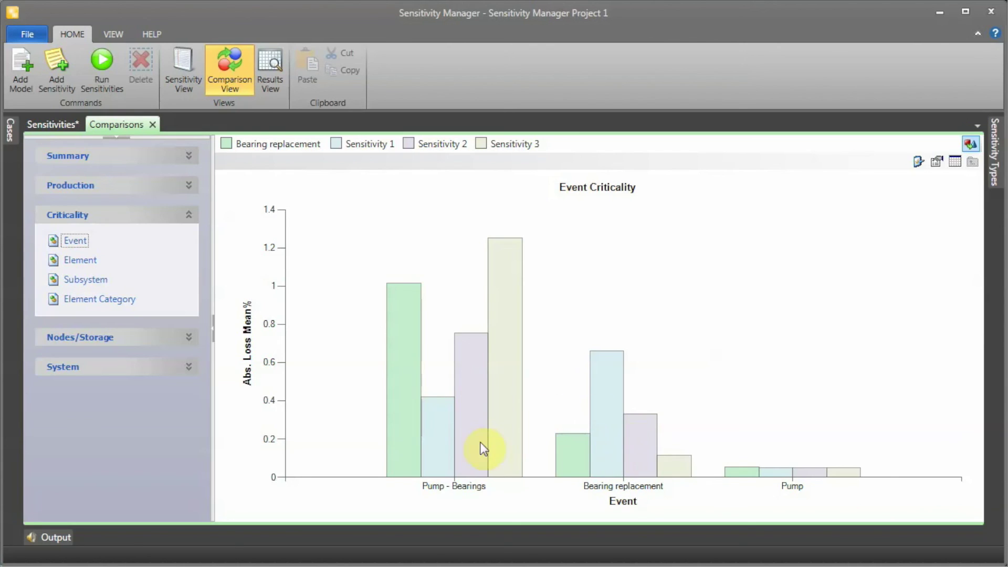
click(601, 431)
click(449, 431)
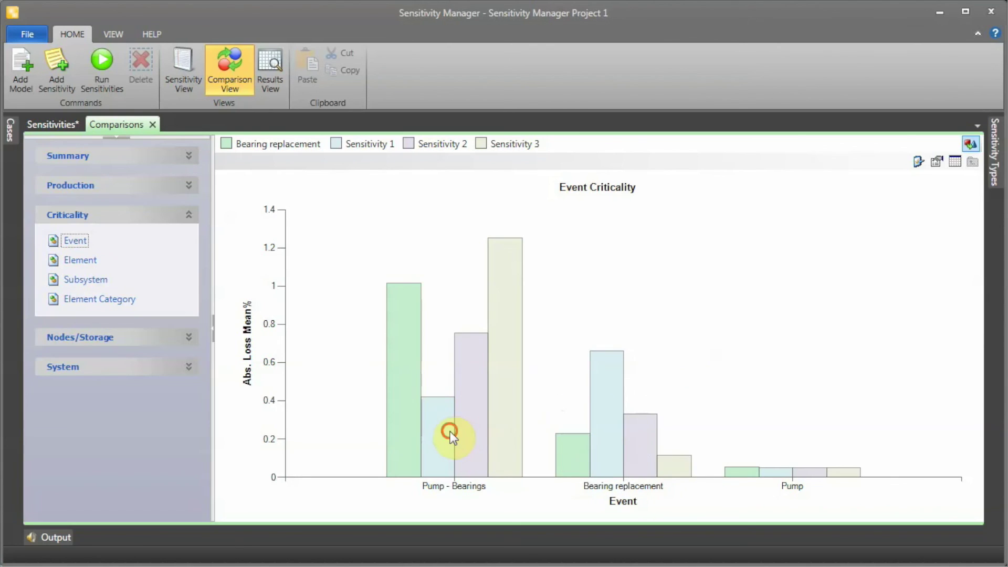